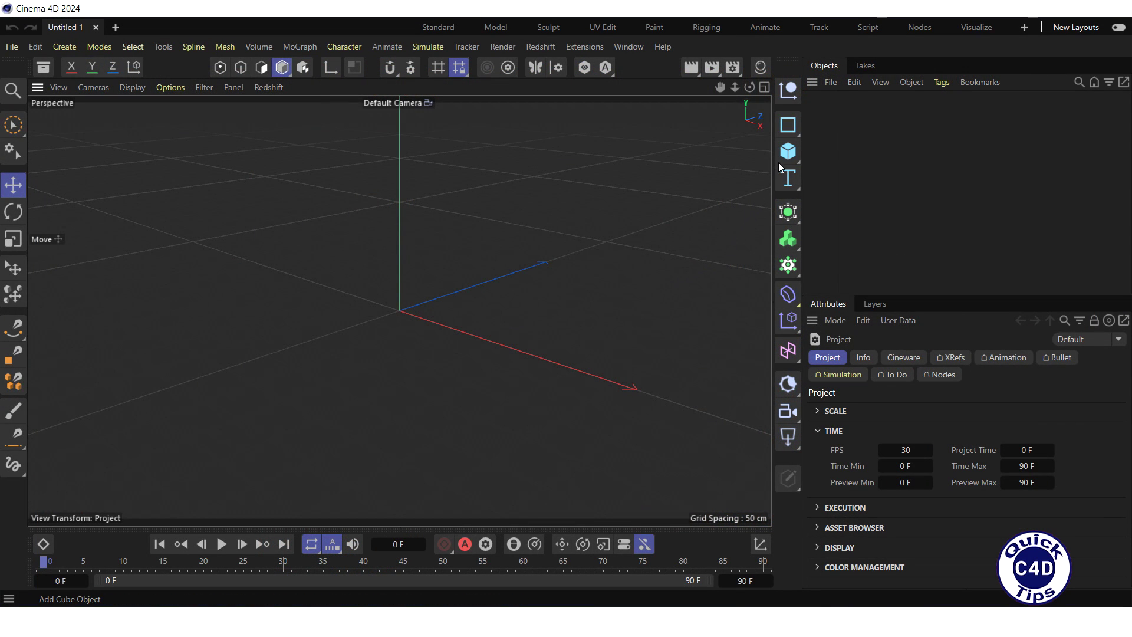
# Add a sphere primitive and a cylinder primitive to the empty scene
pyautogui.click(788, 151)
pyautogui.click(935, 227)
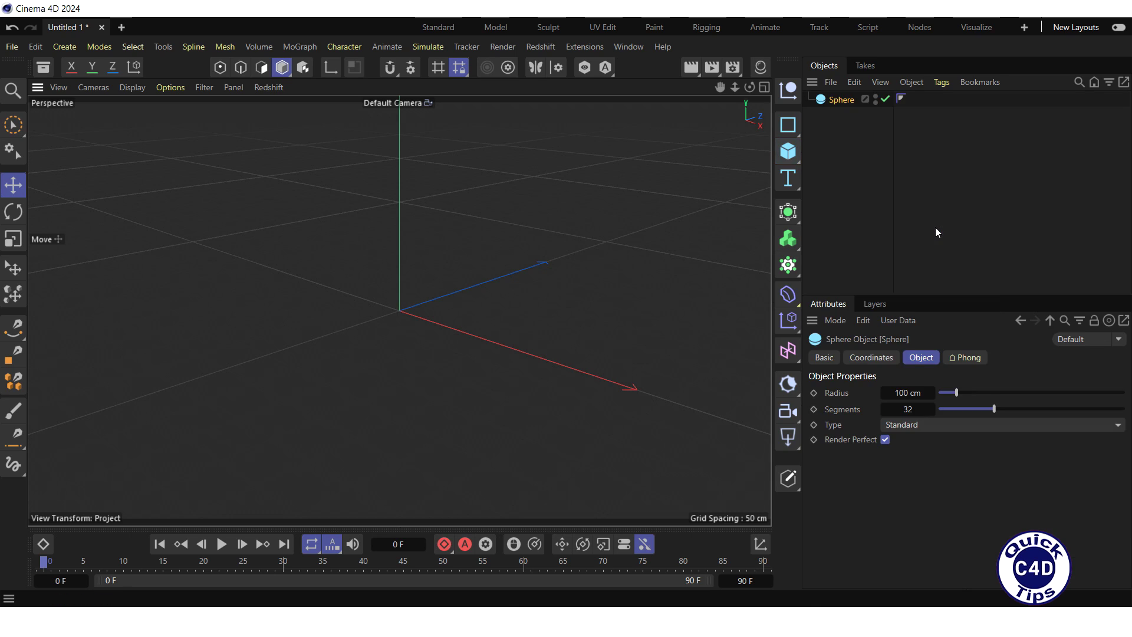
pyautogui.click(790, 153)
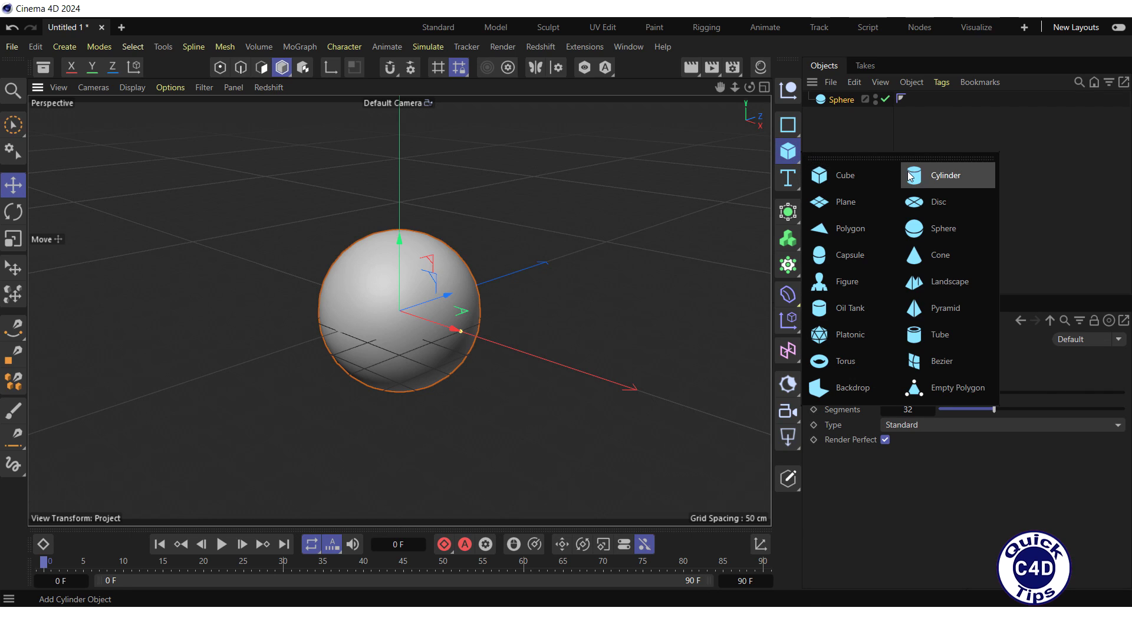
pyautogui.click(943, 179)
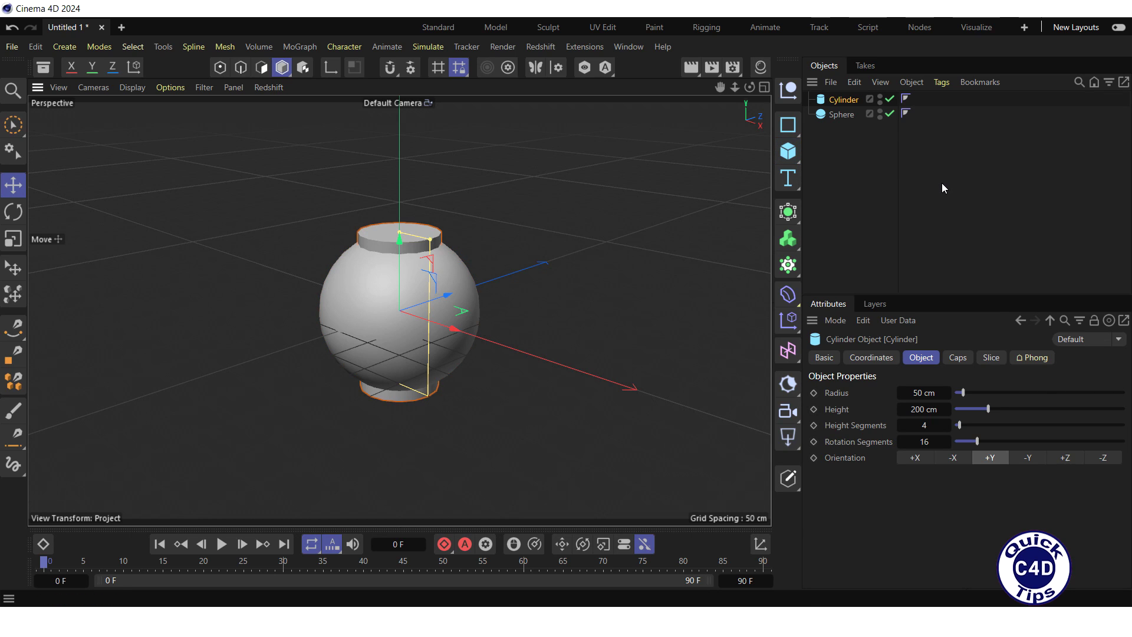
# Set the cylinder's radius to 55 cm and its height to 300 cm
pyautogui.click(918, 392)
pyautogui.write('55')
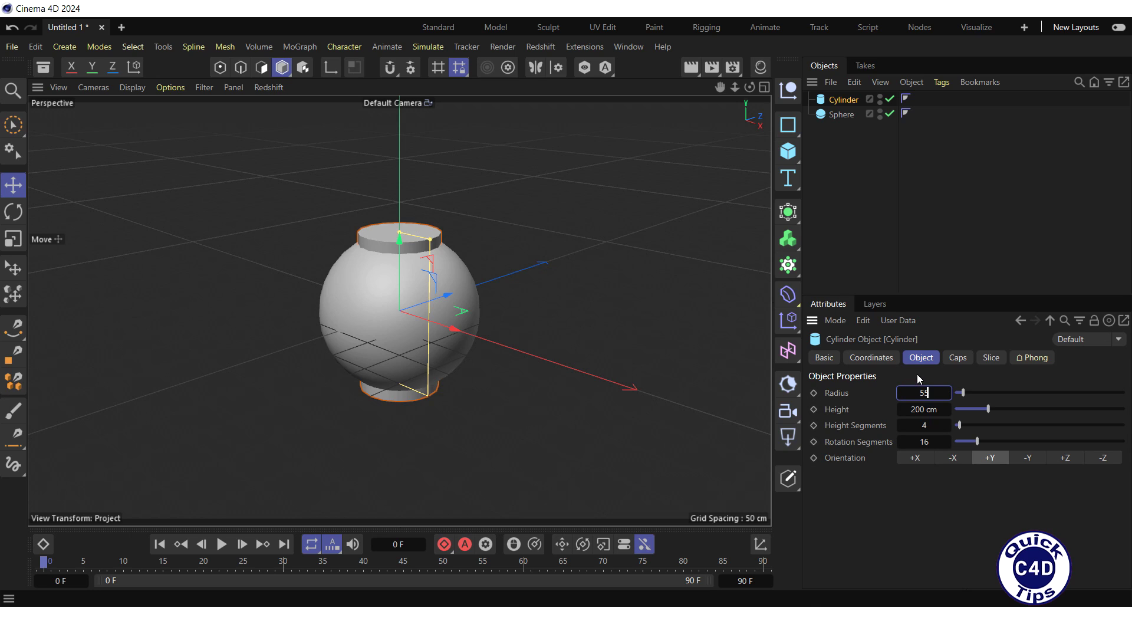
pyautogui.press('Tab')
pyautogui.write('300')
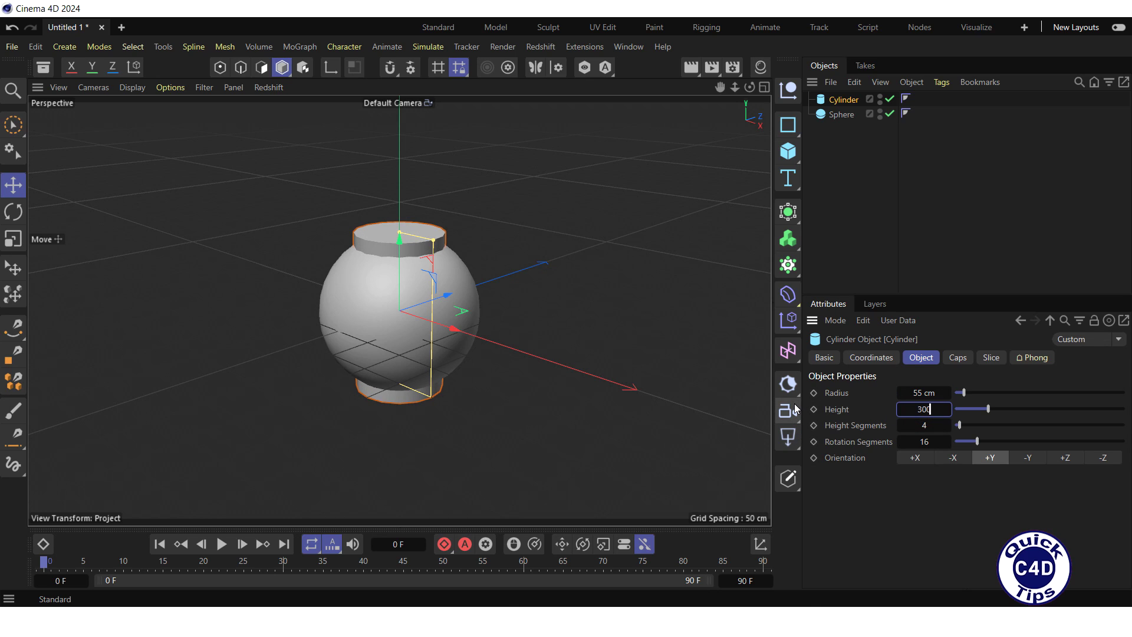
pyautogui.press('Return')
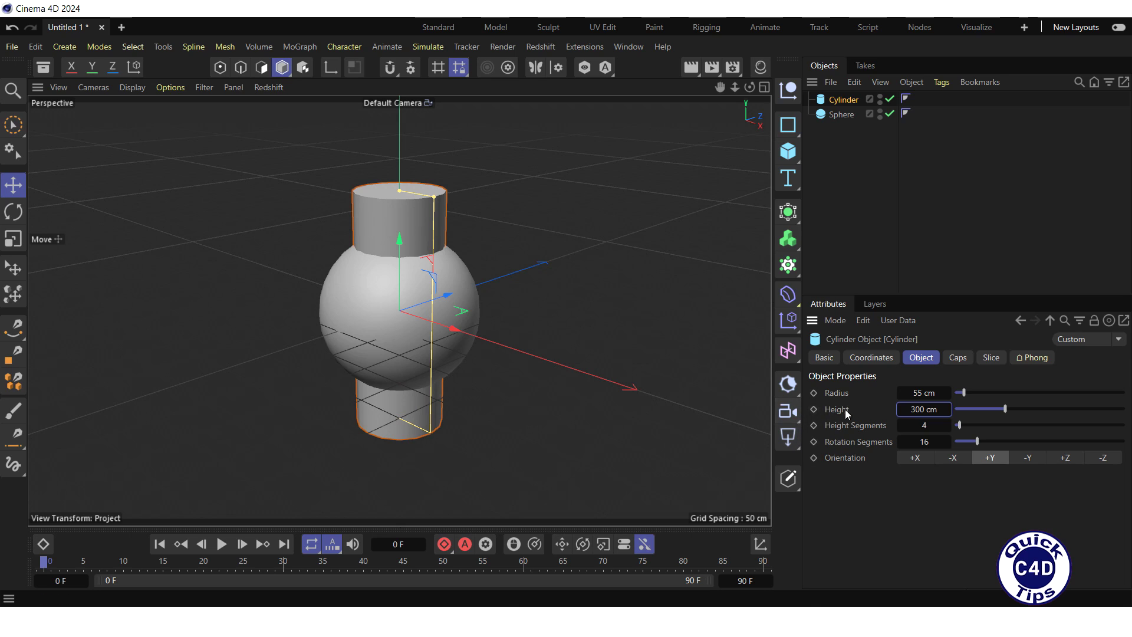
# Set the cylinder's height segments and rotation segments to 32 each, and display the perspective view with Gouraud Shading (Lines)
pyautogui.click(925, 425)
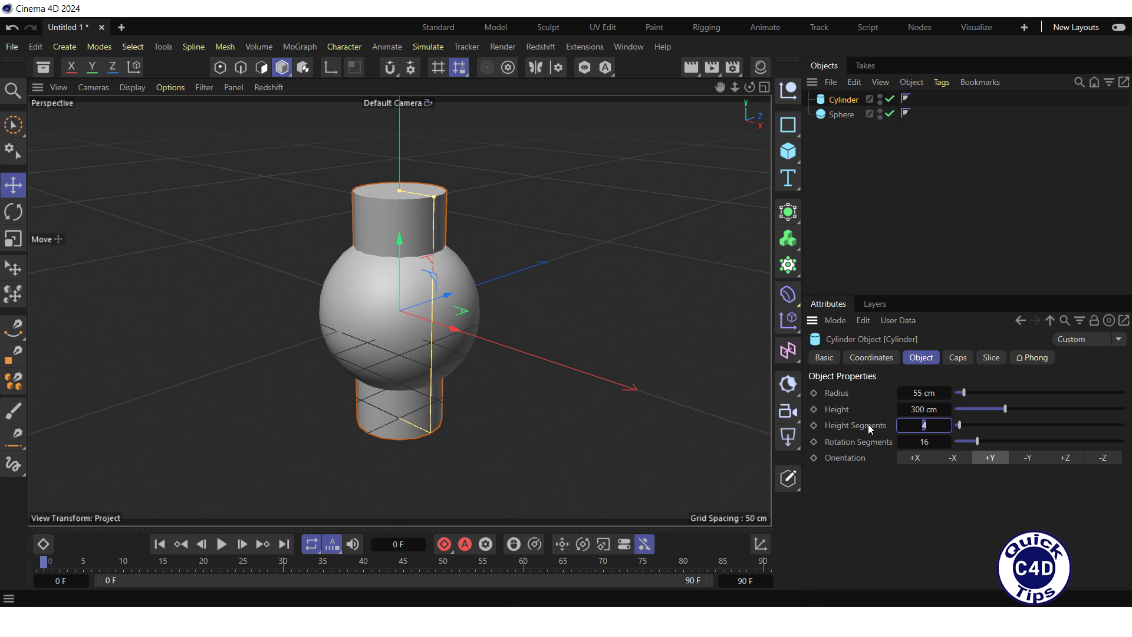
pyautogui.write('32')
pyautogui.press('Return')
pyautogui.click(932, 439)
pyautogui.write('32')
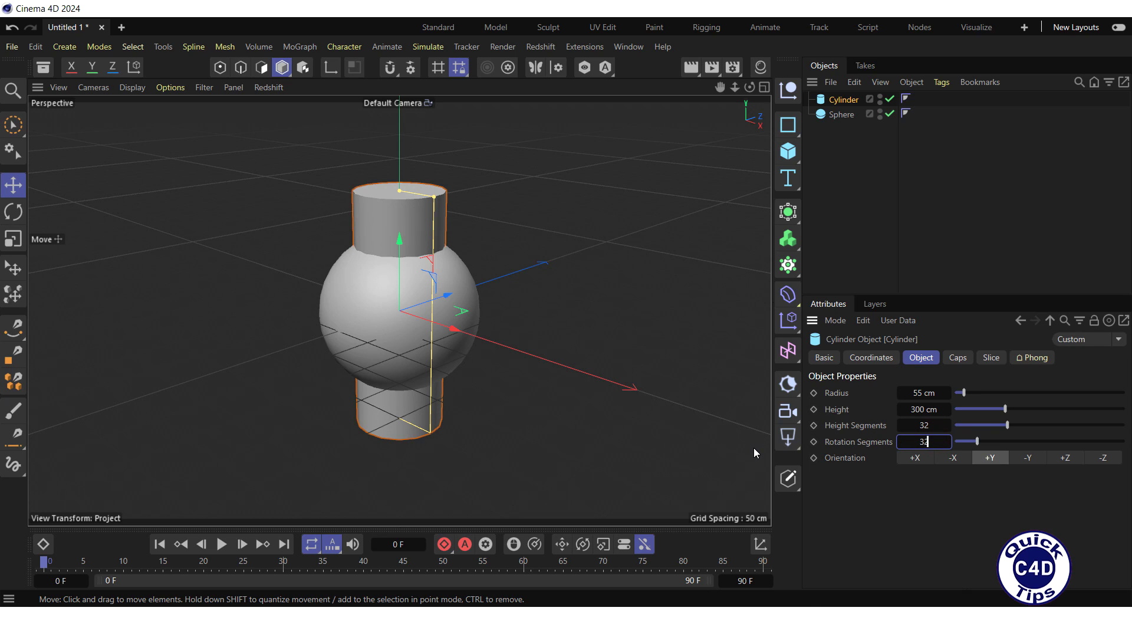
pyautogui.press('Return')
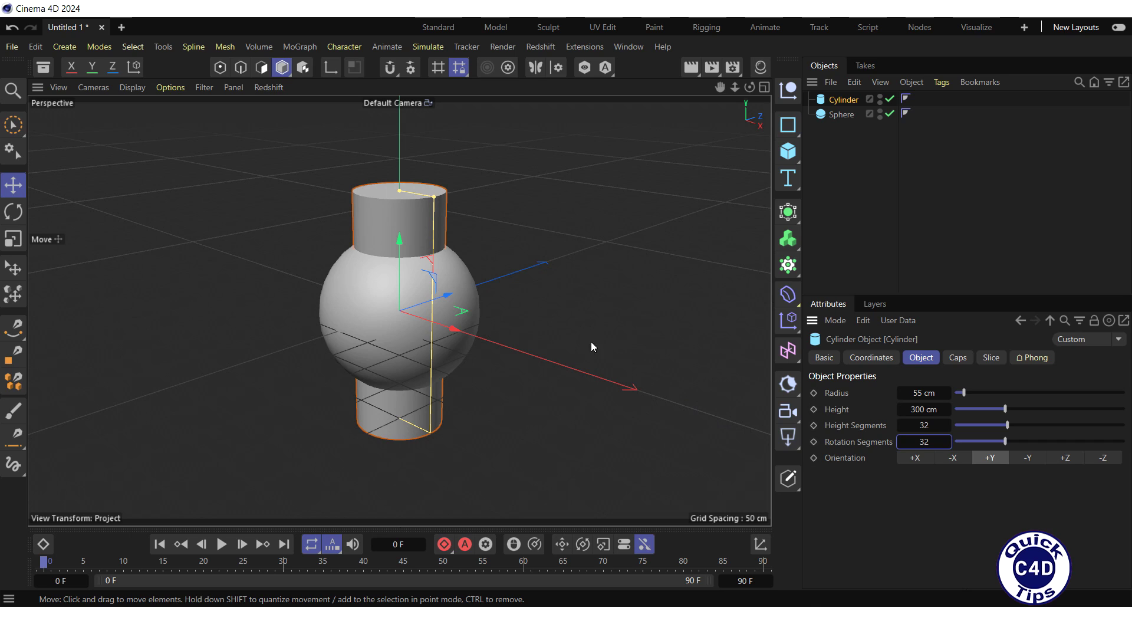
pyautogui.click(136, 88)
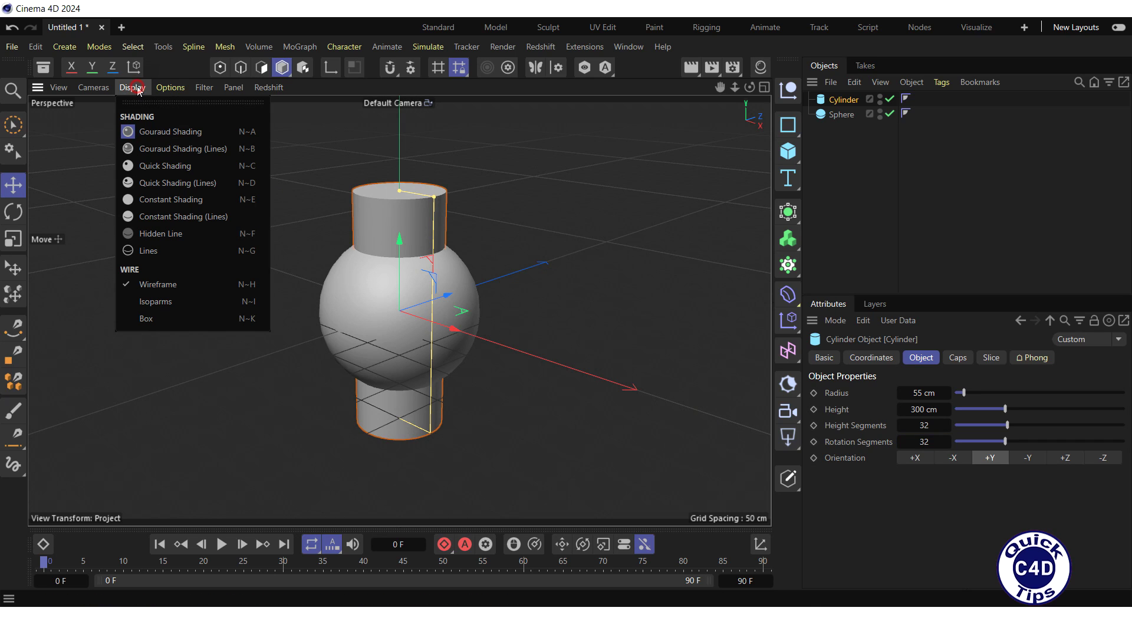
pyautogui.click(151, 150)
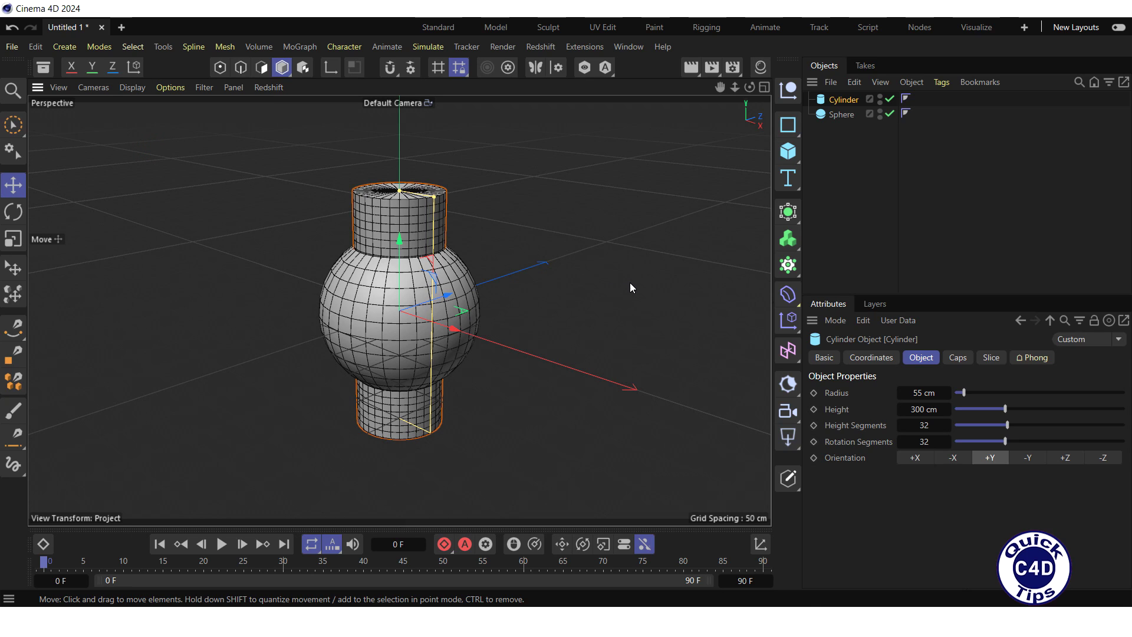
# Add a Connect generator and make the cylinder and the sphere its children
pyautogui.click(790, 216)
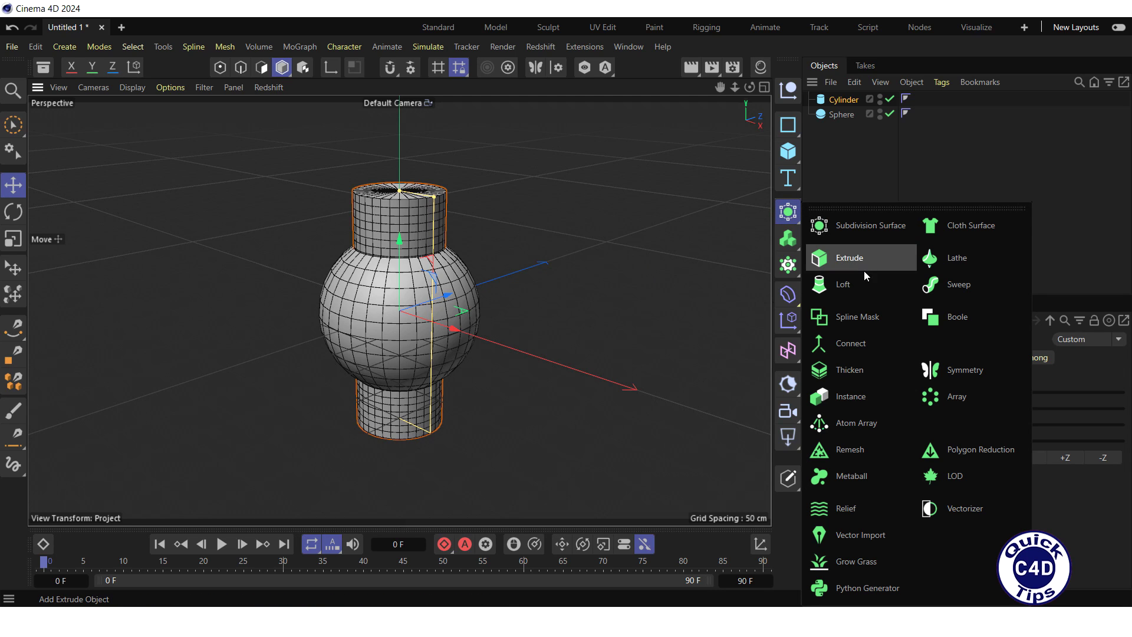
pyautogui.click(856, 346)
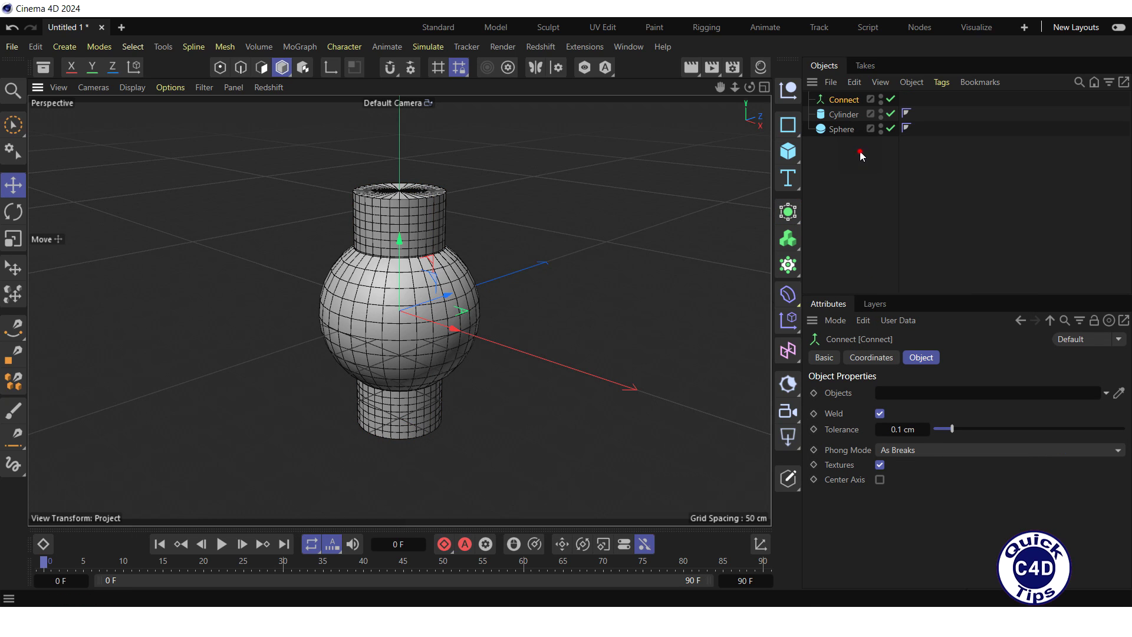
pyautogui.moveTo(860, 155); pyautogui.dragTo(837, 103)
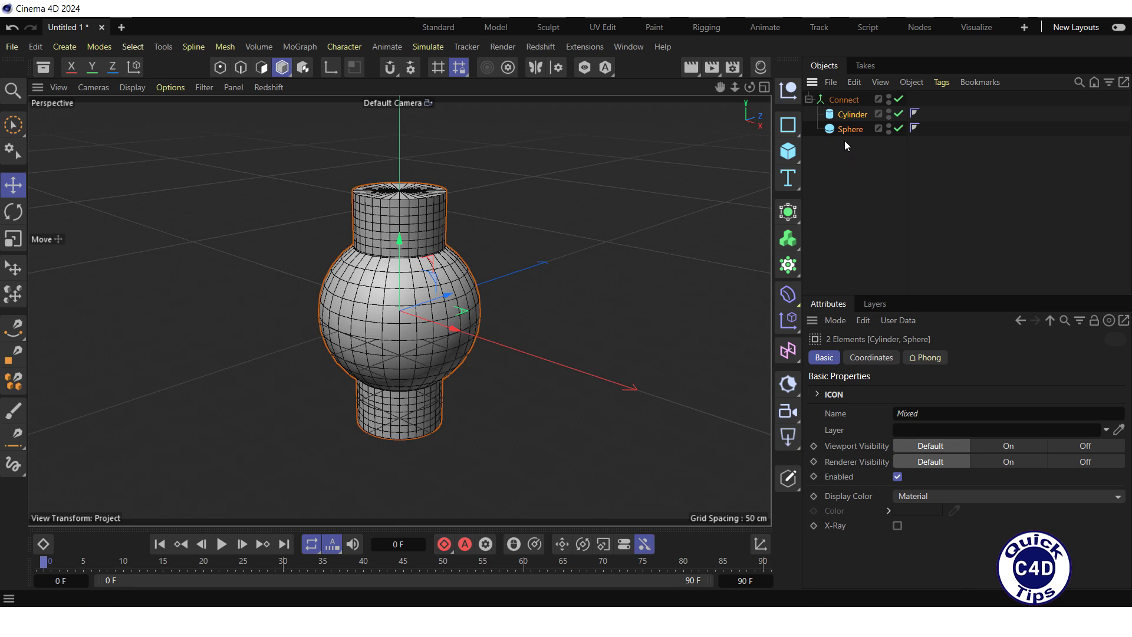
# Set the Connect generator's weld tolerance to 1.4 cm, checking the seam between cylinder and sphere up close
pyautogui.click(839, 102)
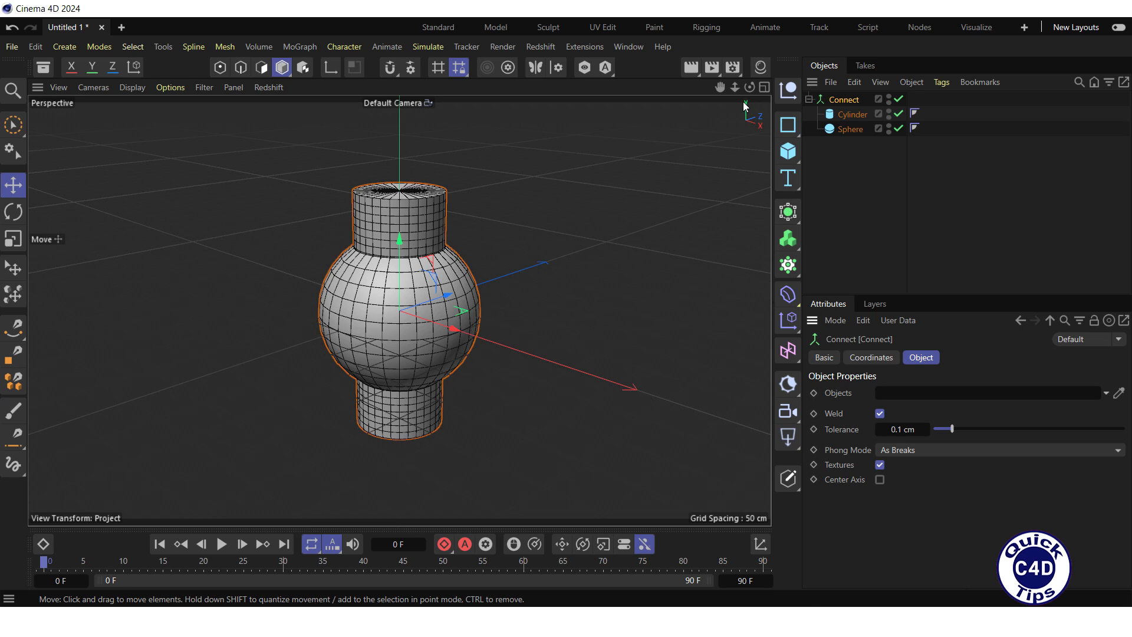
pyautogui.moveTo(738, 93); pyautogui.dragTo(662, 145)
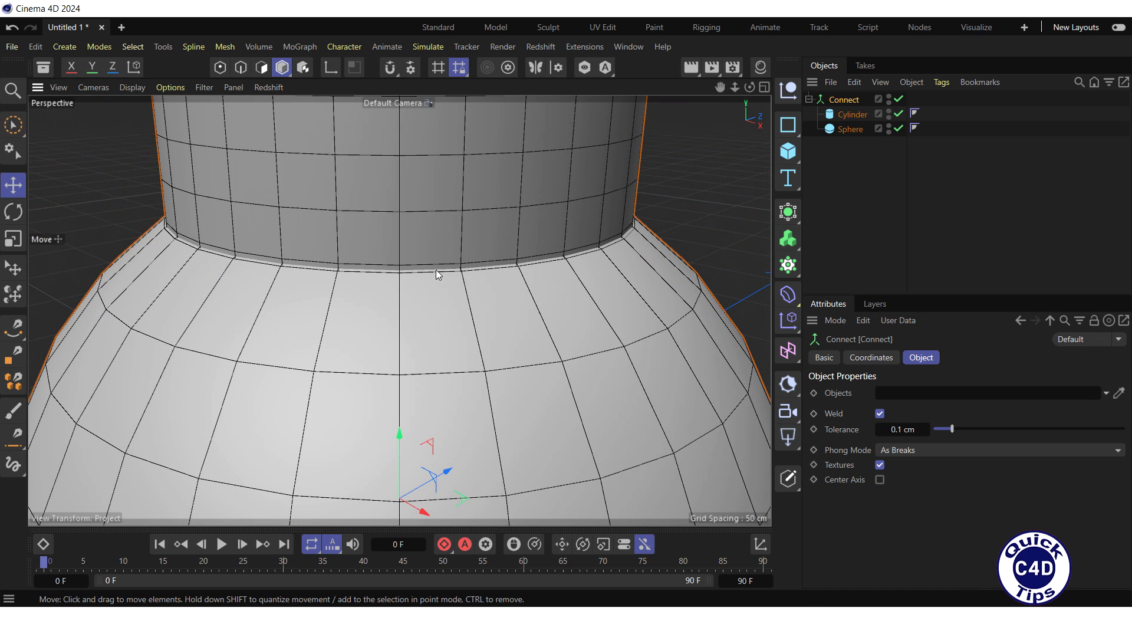
pyautogui.click(898, 429)
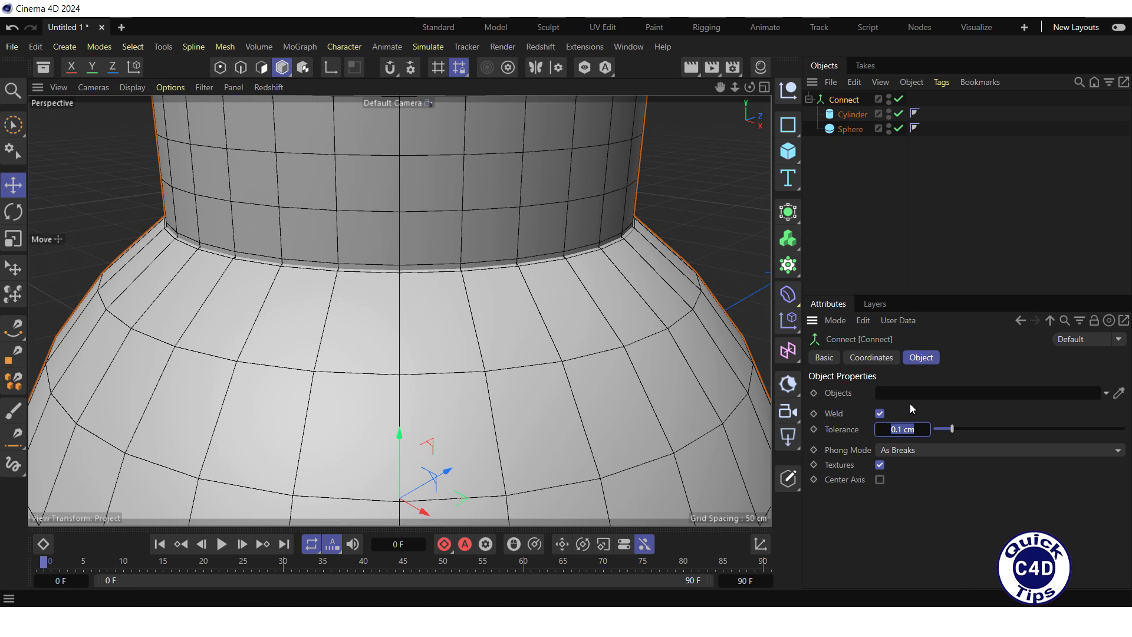
pyautogui.write('1.4')
pyautogui.press('Return')
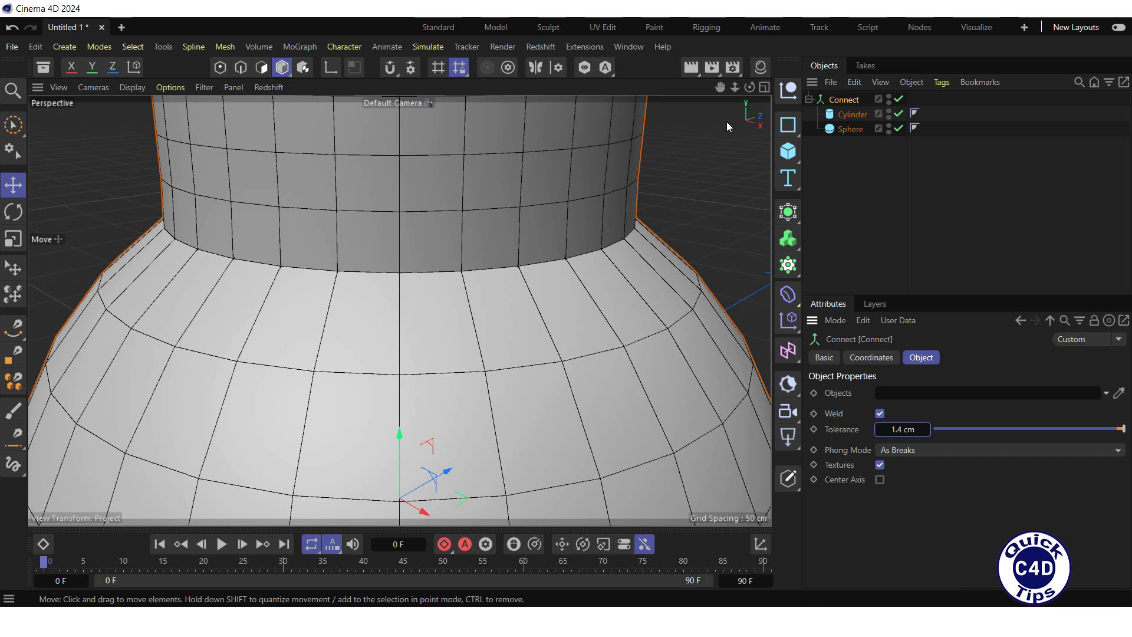
# Compare the seam between cylinder and sphere in the front view with the Connect generator's Weld option off and on
pyautogui.click(765, 86)
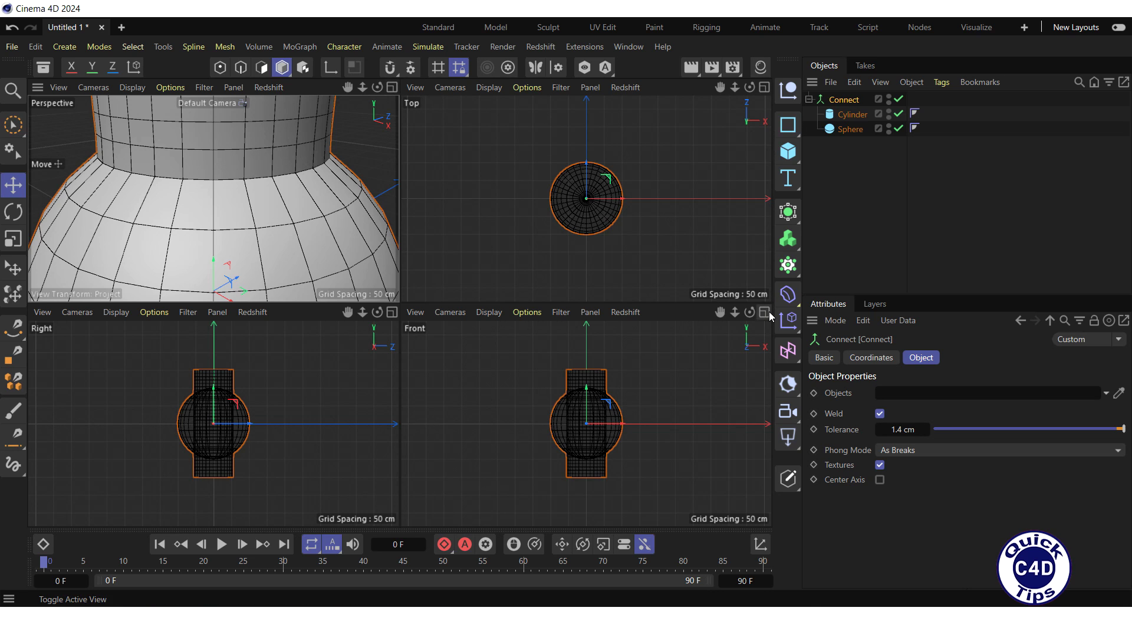
pyautogui.click(769, 313)
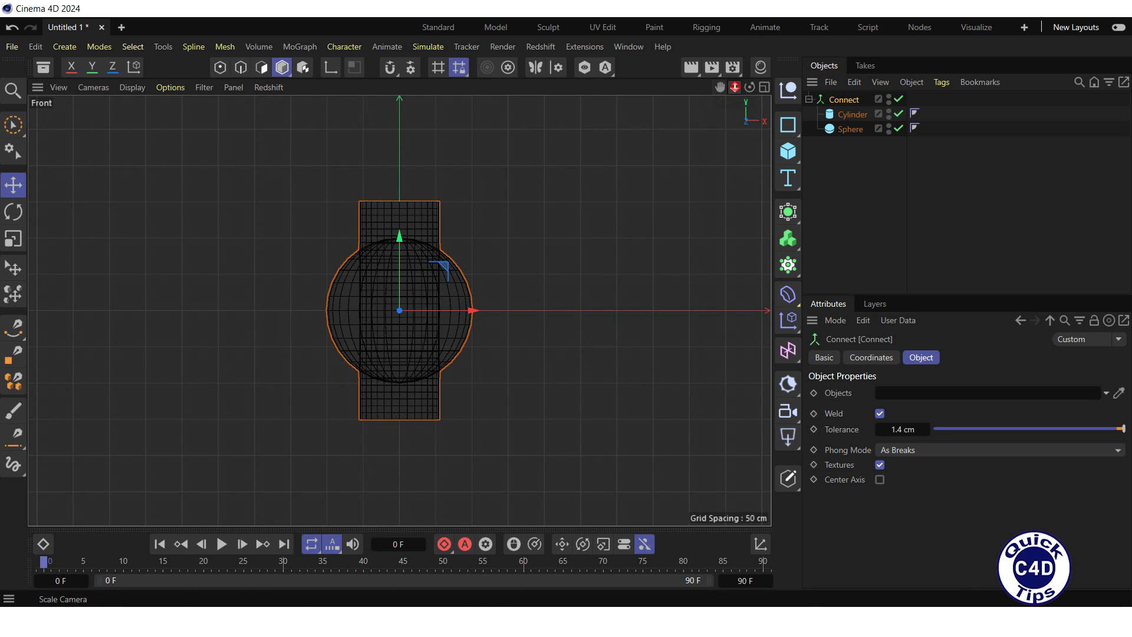
pyautogui.moveTo(734, 86)
pyautogui.mouseDown()
pyautogui.moveTo(760, 90)
pyautogui.moveTo(713, 89)
pyautogui.mouseUp()
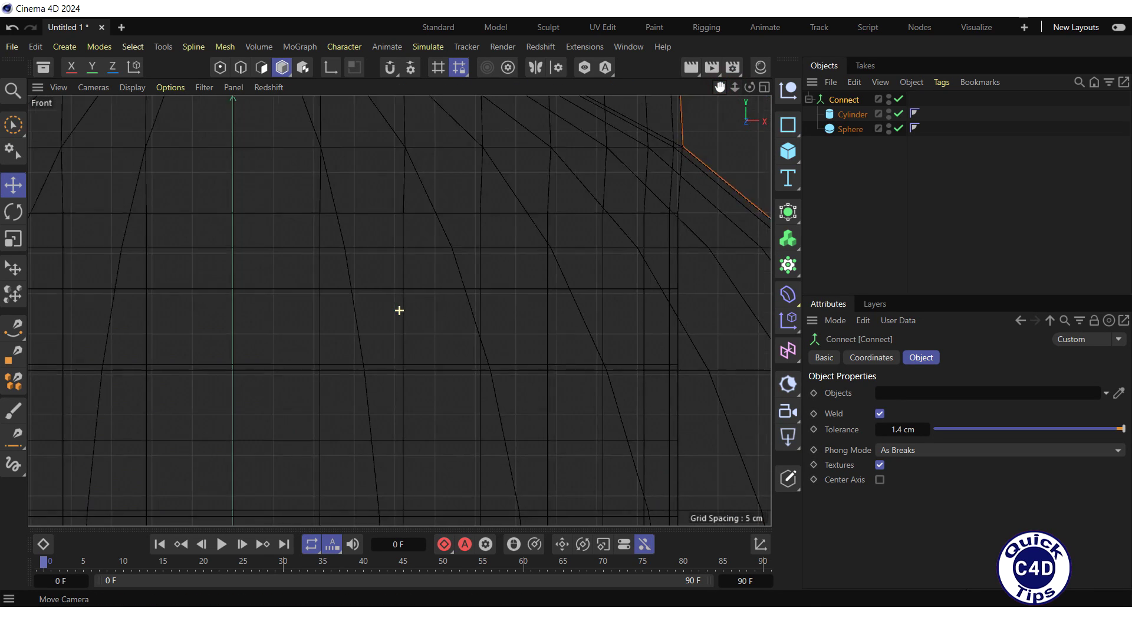
pyautogui.moveTo(399, 310); pyautogui.dragTo(397, 310, button='middle')
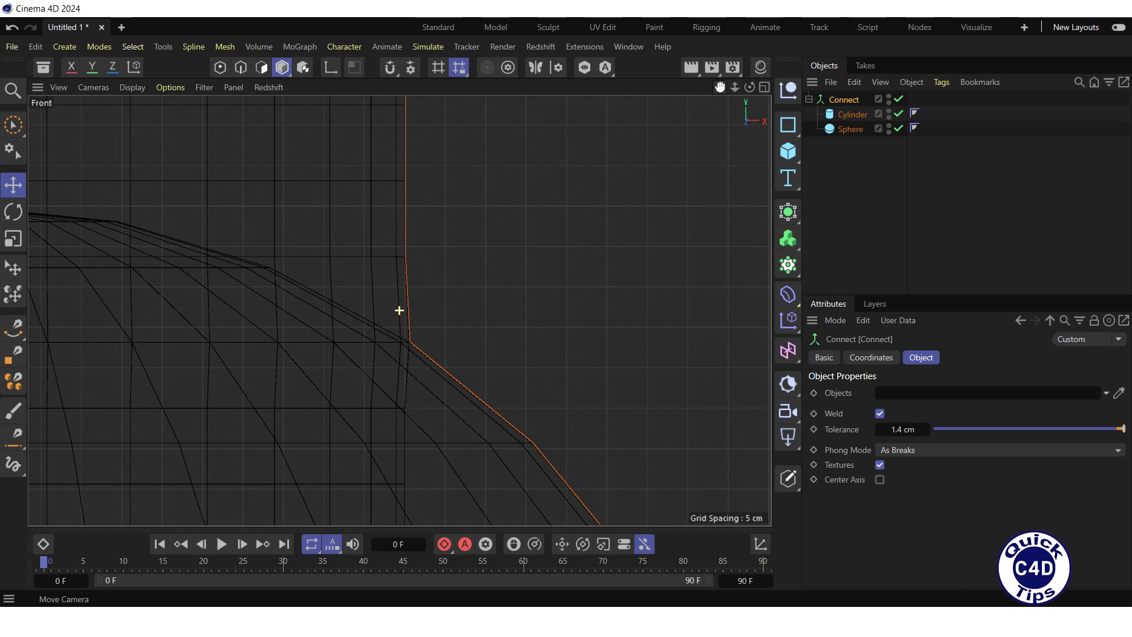
pyautogui.click(881, 413)
pyautogui.click(881, 414)
pyautogui.click(880, 414)
pyautogui.click(880, 414)
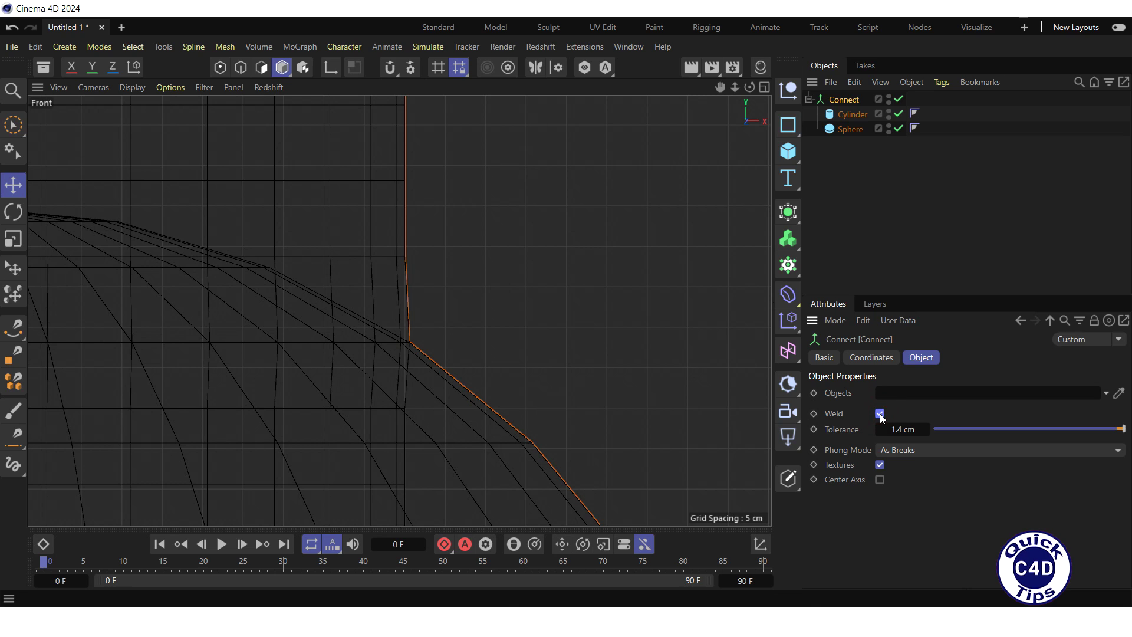
pyautogui.click(880, 413)
pyautogui.click(880, 413)
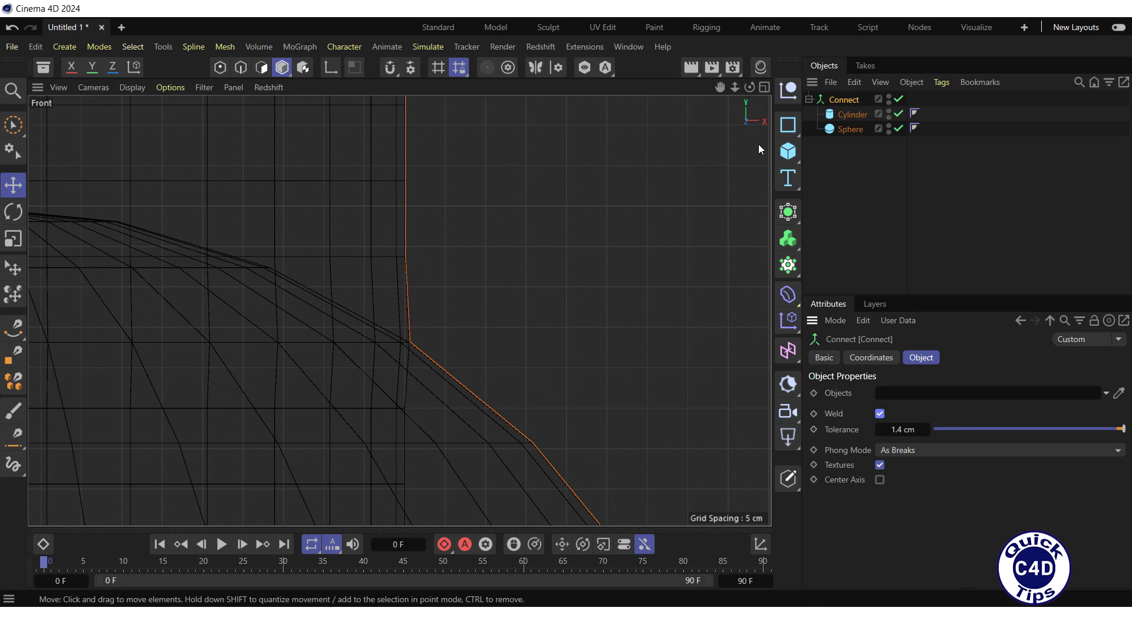
# Restore the perspective view's default framing and make the Connect generator editable as a single polygon object
pyautogui.click(763, 88)
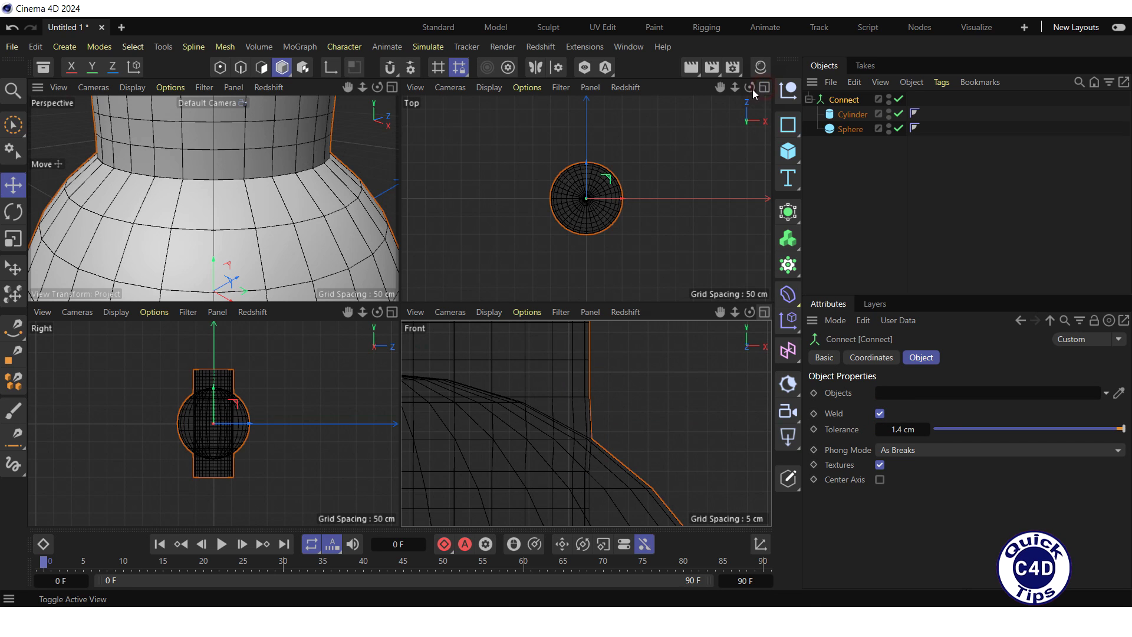
pyautogui.click(393, 87)
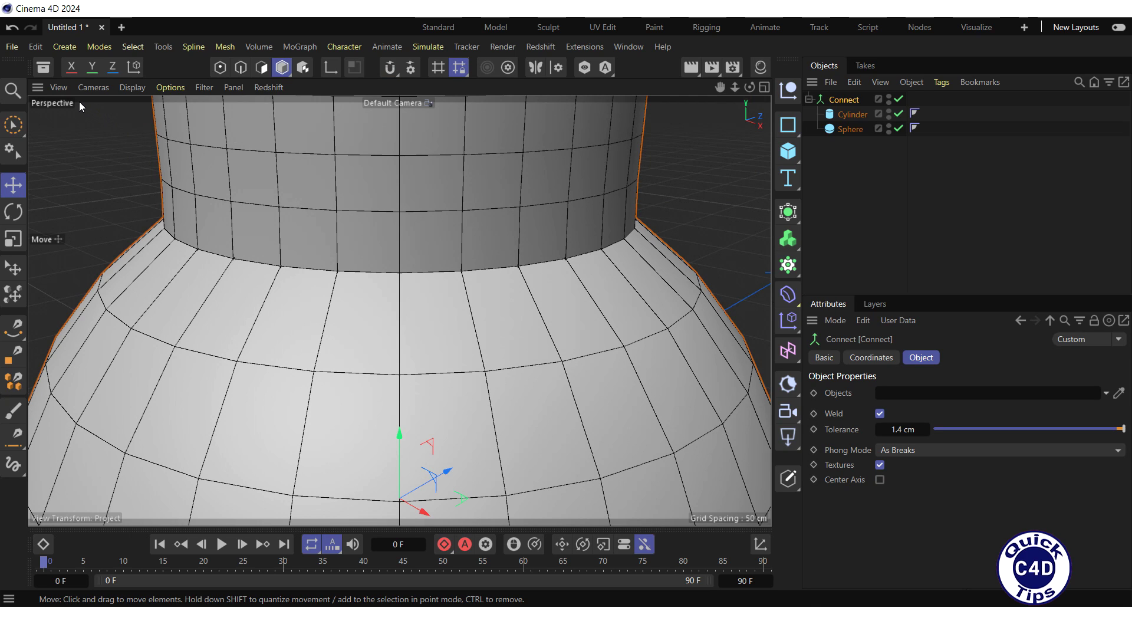
pyautogui.click(59, 88)
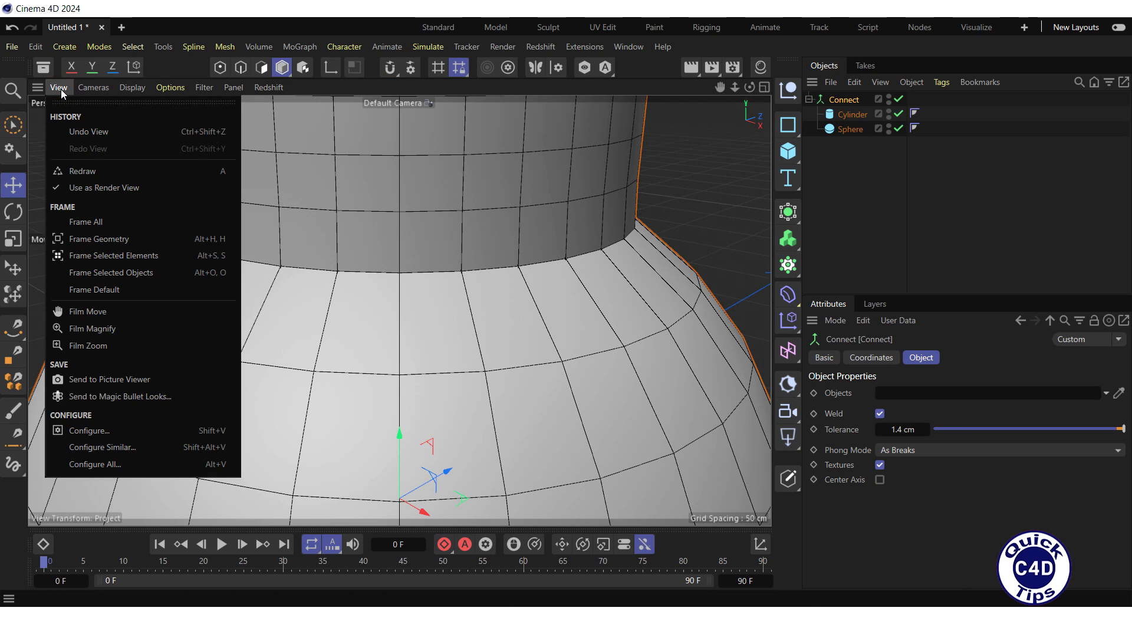
pyautogui.click(104, 289)
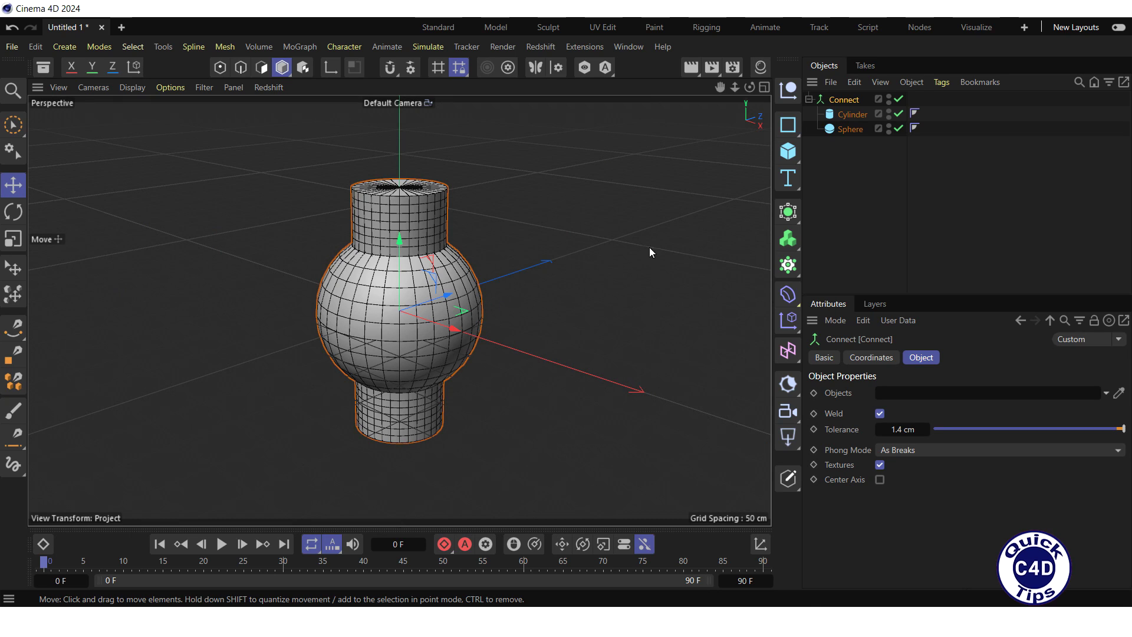
pyautogui.click(848, 100)
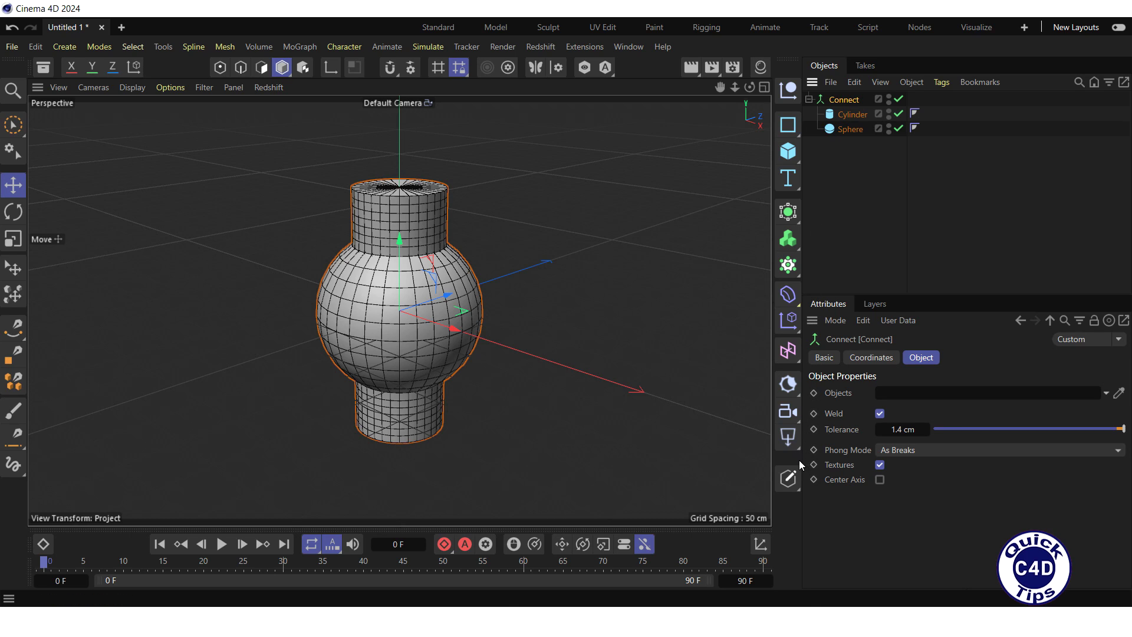
pyautogui.click(790, 477)
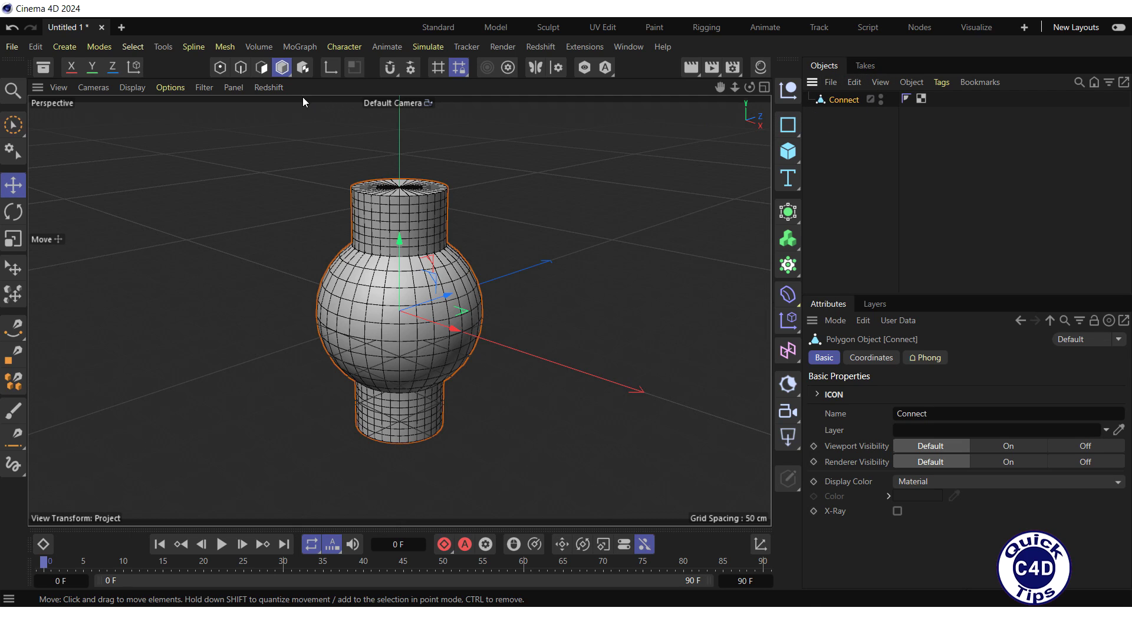
# Switch to point mode and examine the points along the seam between the cylinder and the sphere
pyautogui.click(220, 66)
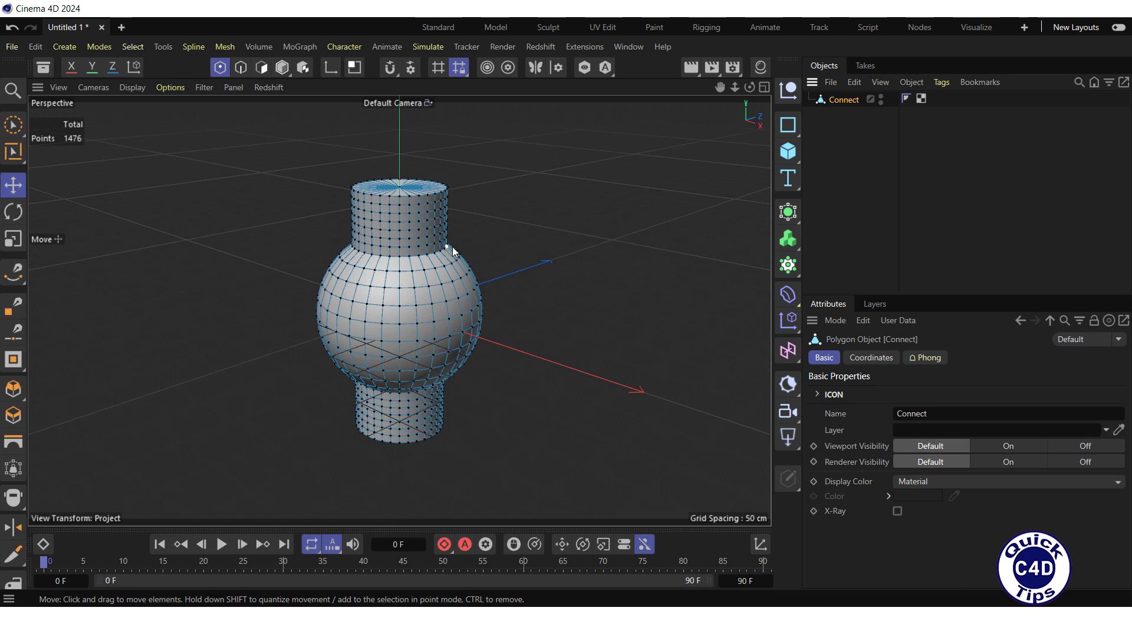
pyautogui.click(409, 258)
pyautogui.moveTo(426, 261)
pyautogui.mouseDown()
pyautogui.moveTo(457, 260)
pyautogui.moveTo(498, 283)
pyautogui.moveTo(426, 271)
pyautogui.moveTo(431, 260)
pyautogui.mouseUp()
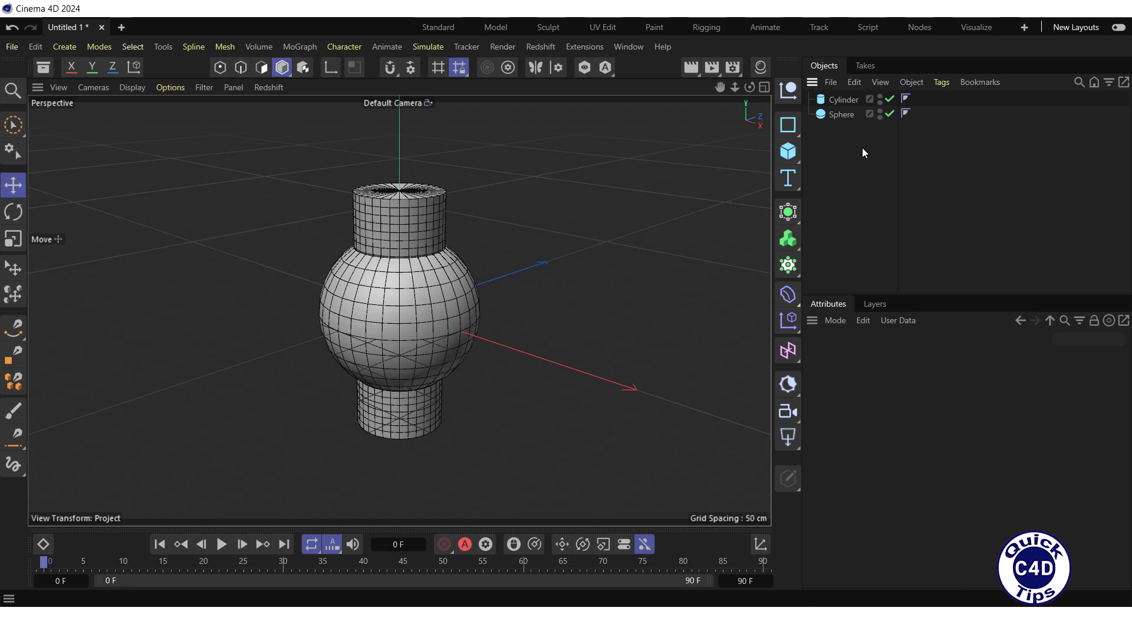
# Merge the separate cylinder and sphere primitives into one polygon object with Connect Objects + Delete
pyautogui.moveTo(864, 146); pyautogui.dragTo(813, 99)
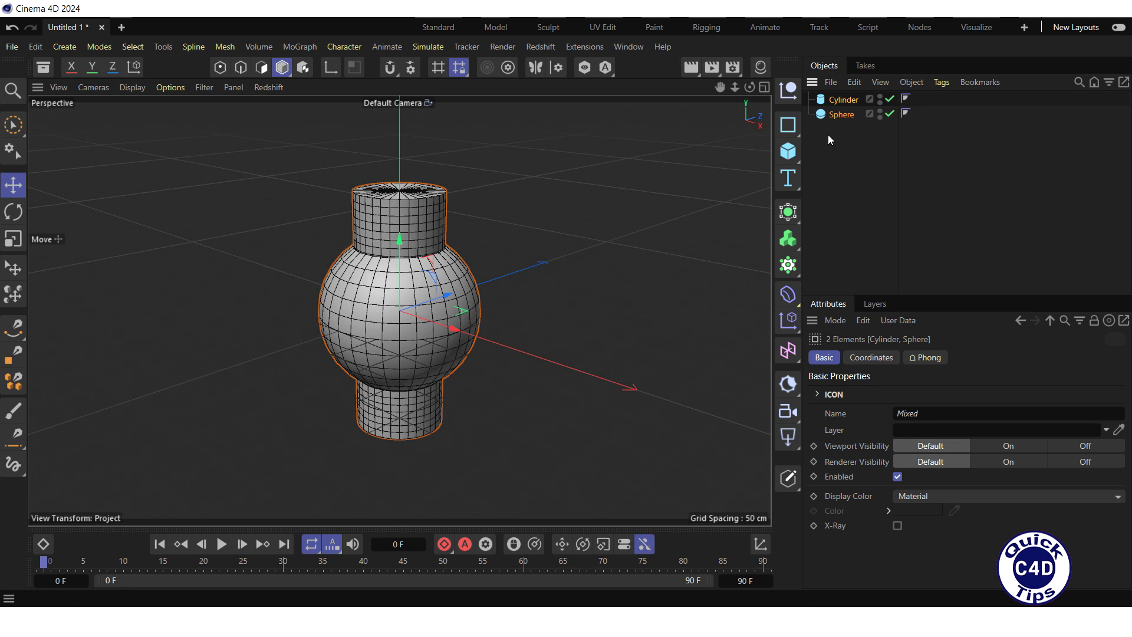
pyautogui.rightClick(843, 101)
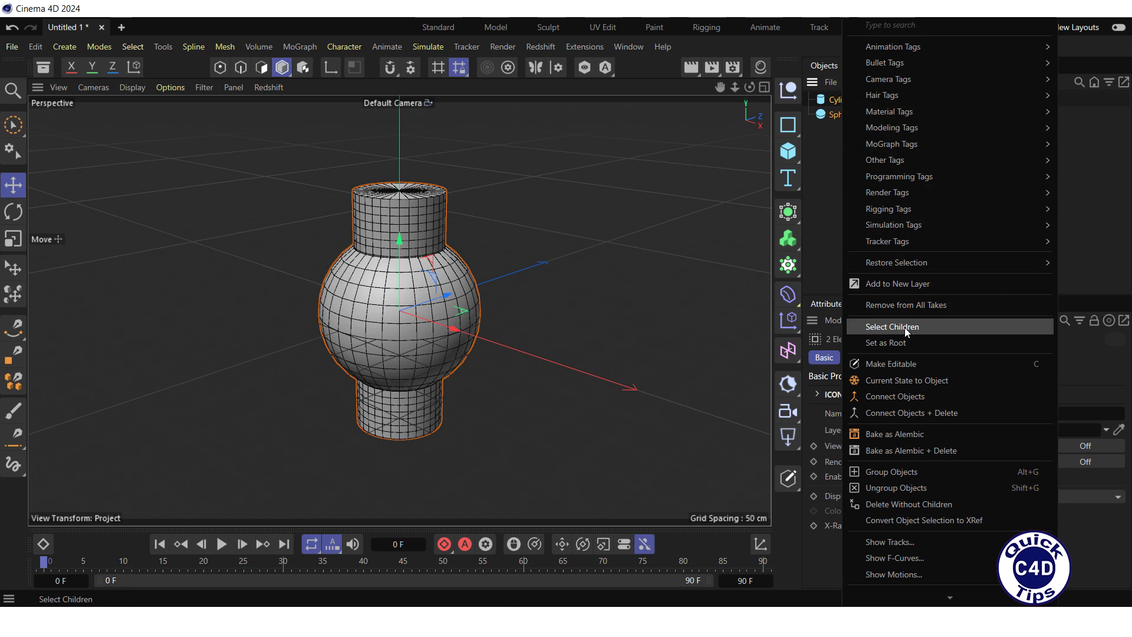
pyautogui.click(908, 412)
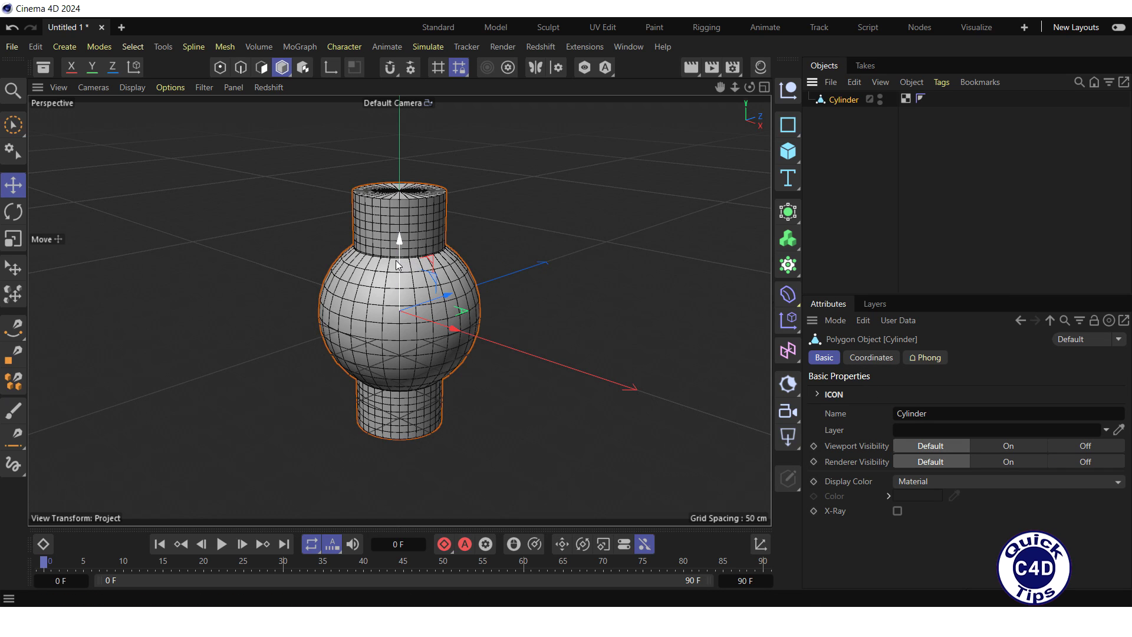
# In point mode, weld the close seam points between the cylinder and the sphere using Optimize with a 1.4 cm tolerance
pyautogui.scroll(10, 395, 260)
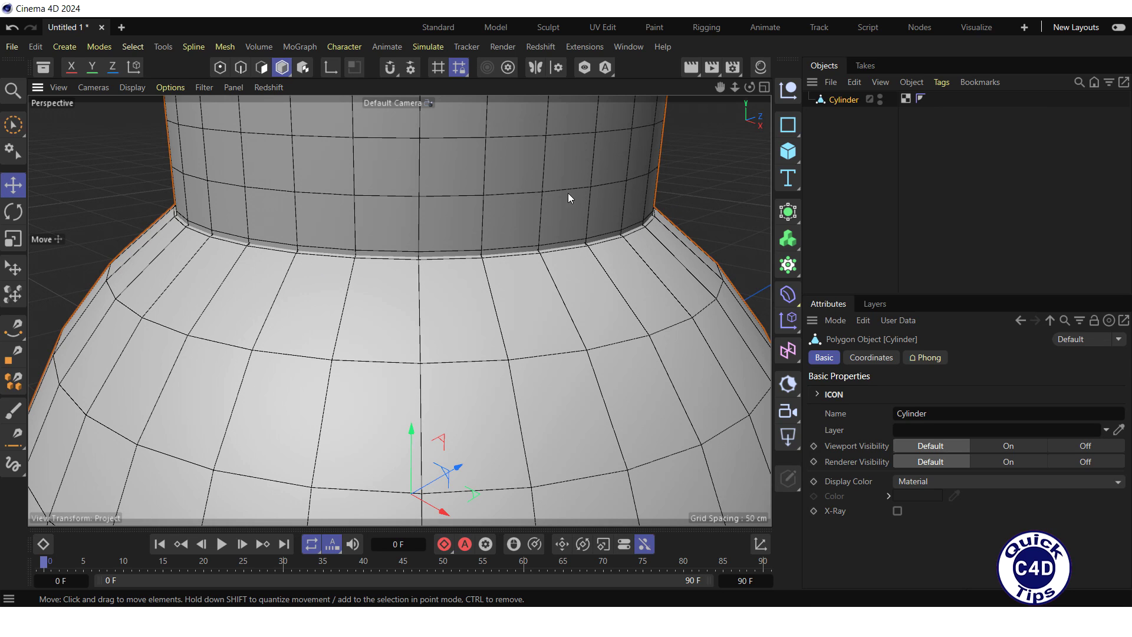
pyautogui.click(219, 67)
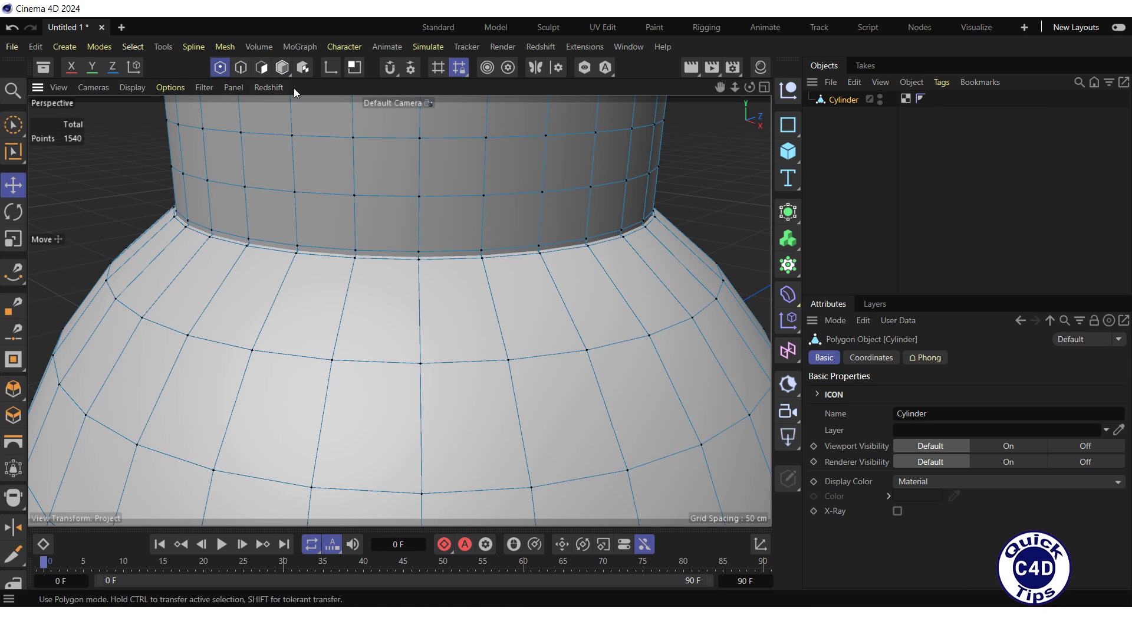
pyautogui.press('m')
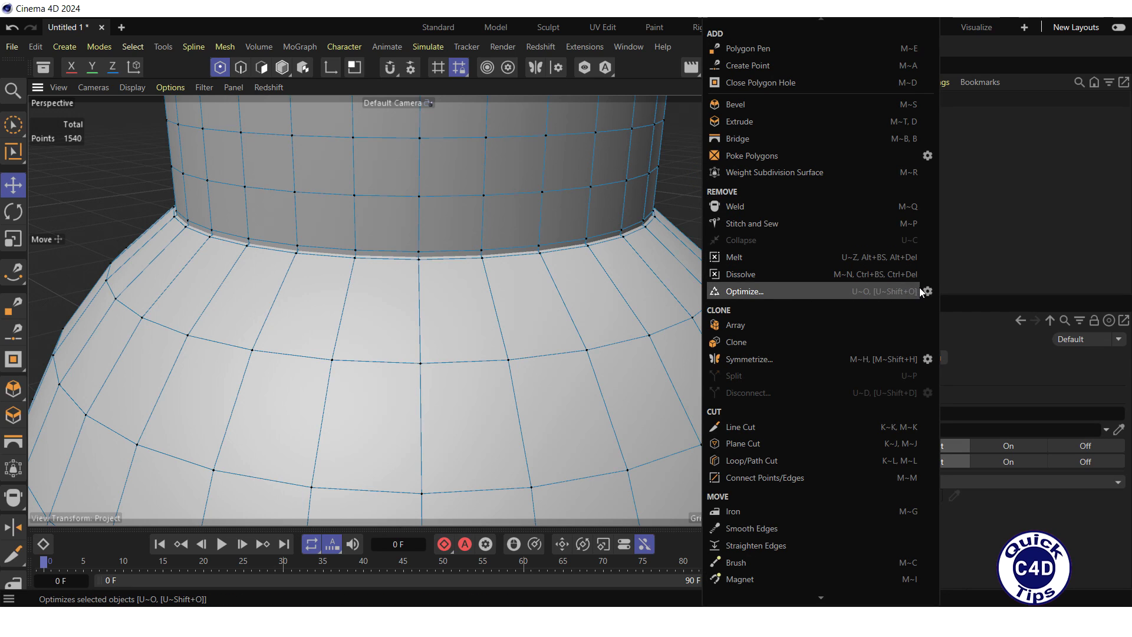
pyautogui.click(926, 290)
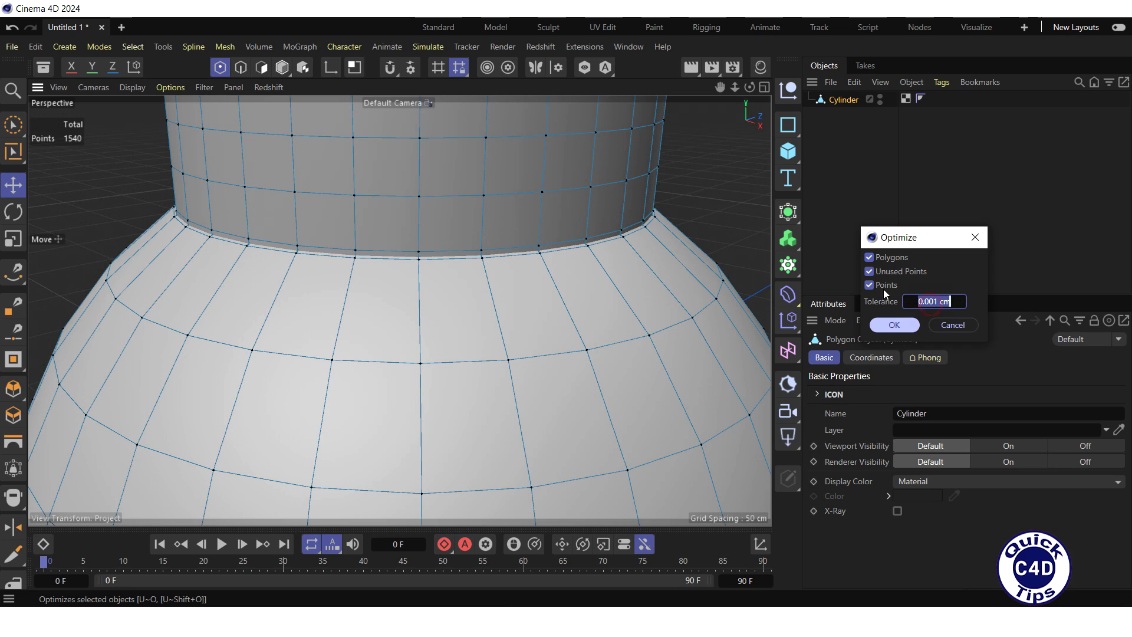
pyautogui.write('1.4')
pyautogui.click(901, 329)
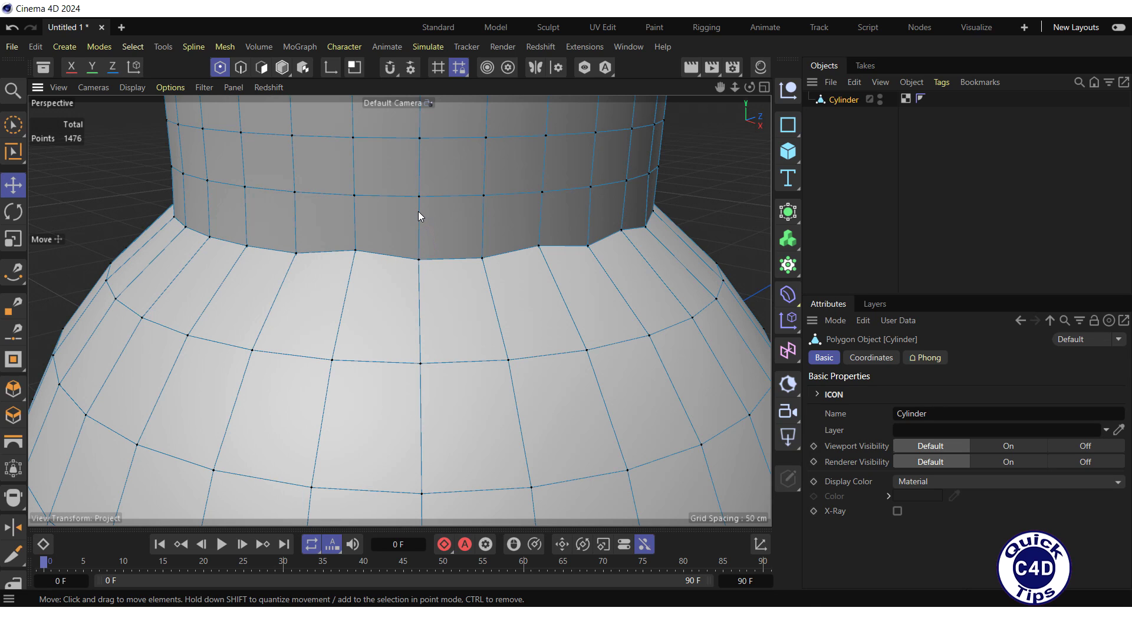
pyautogui.scroll(-10, 418, 214)
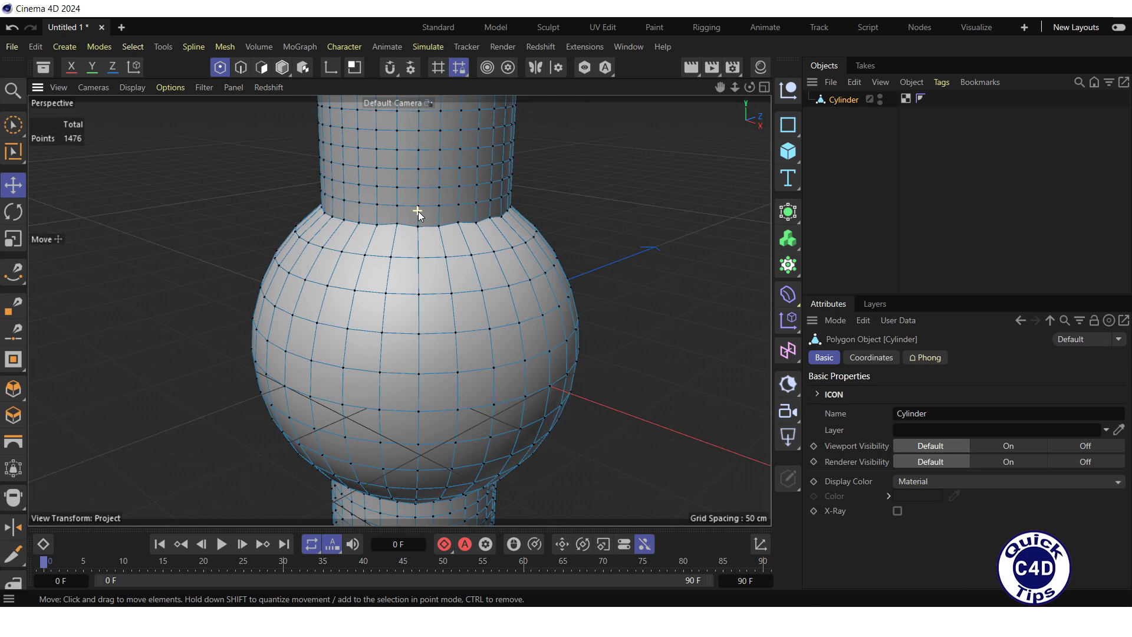
pyautogui.scroll(-3, 418, 213)
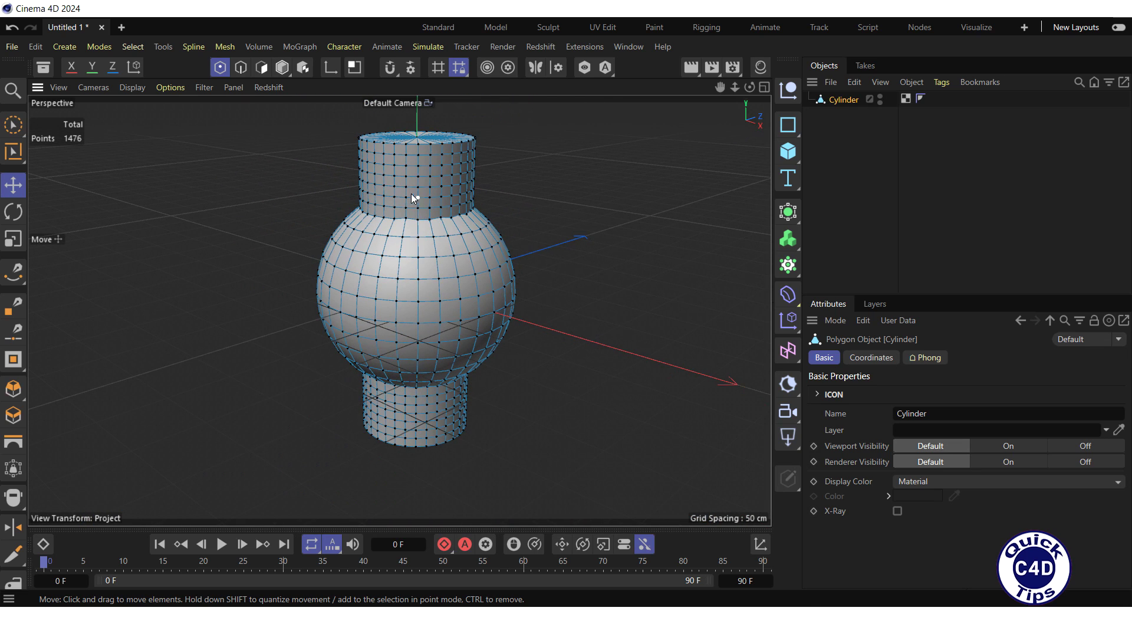